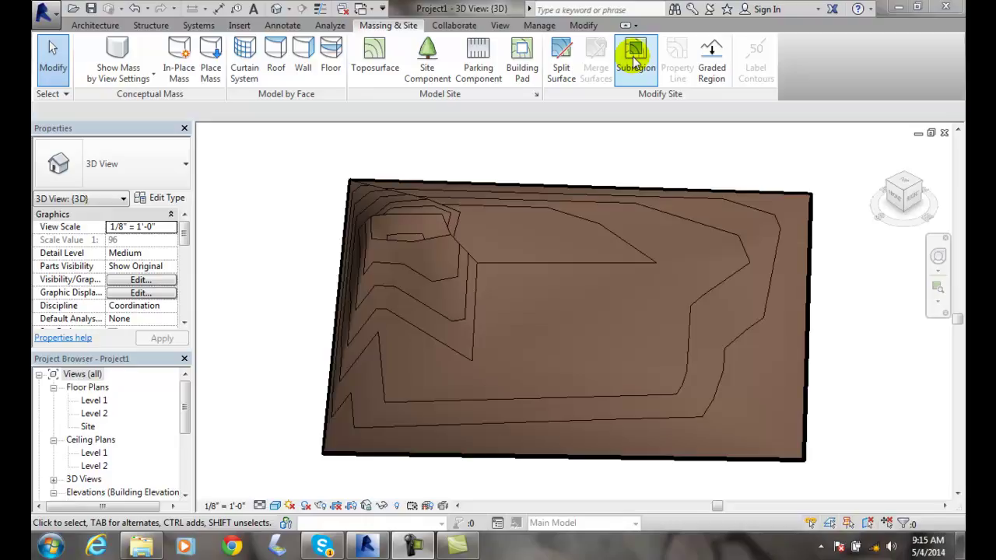
Step: Sketch a stepped L-shaped subregion loop along the toposurface's right edge, reaching its bottom edge
{"action": "left_click", "coordinate": [635, 60]}
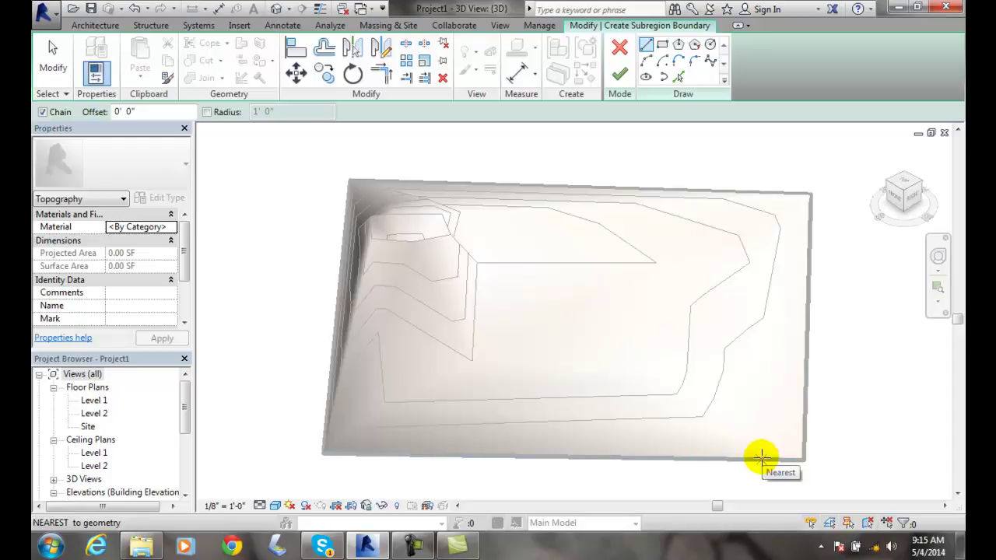
{"action": "left_click", "coordinate": [761, 457]}
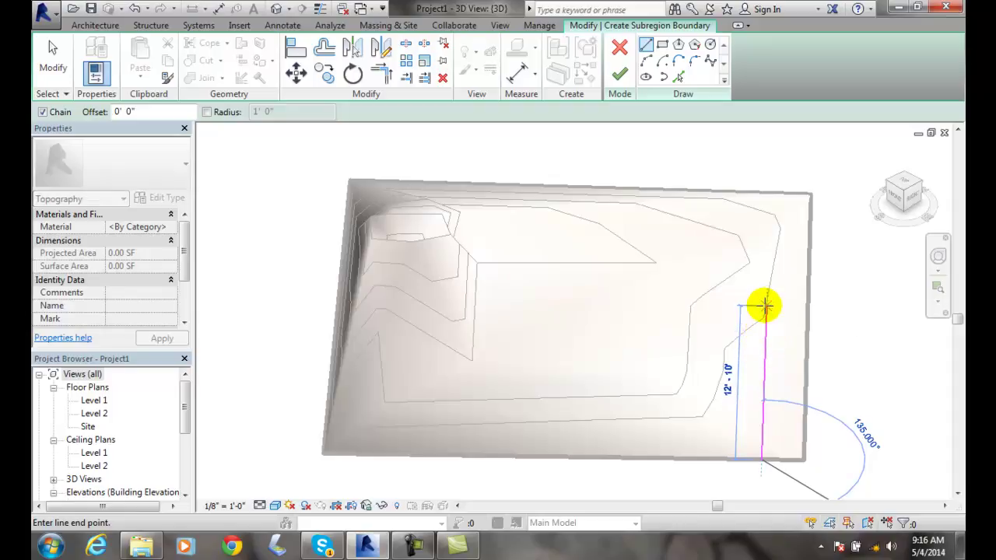
{"action": "left_click", "coordinate": [764, 312]}
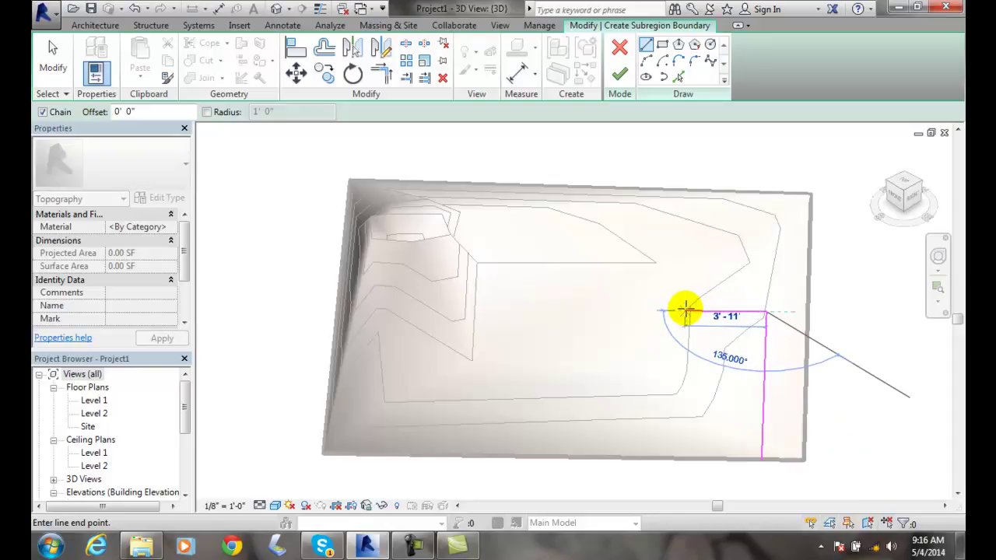
{"action": "left_click", "coordinate": [680, 311]}
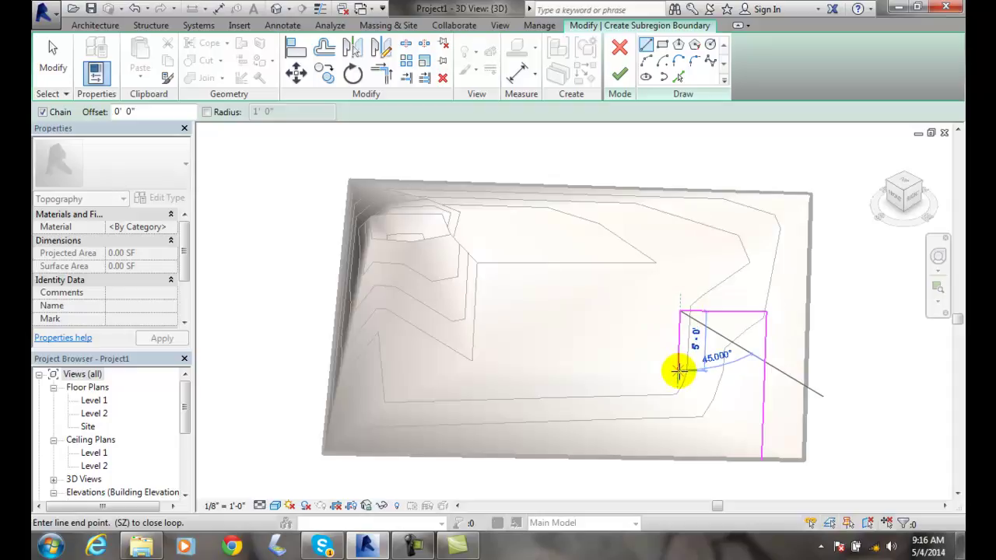
{"action": "left_click", "coordinate": [679, 371]}
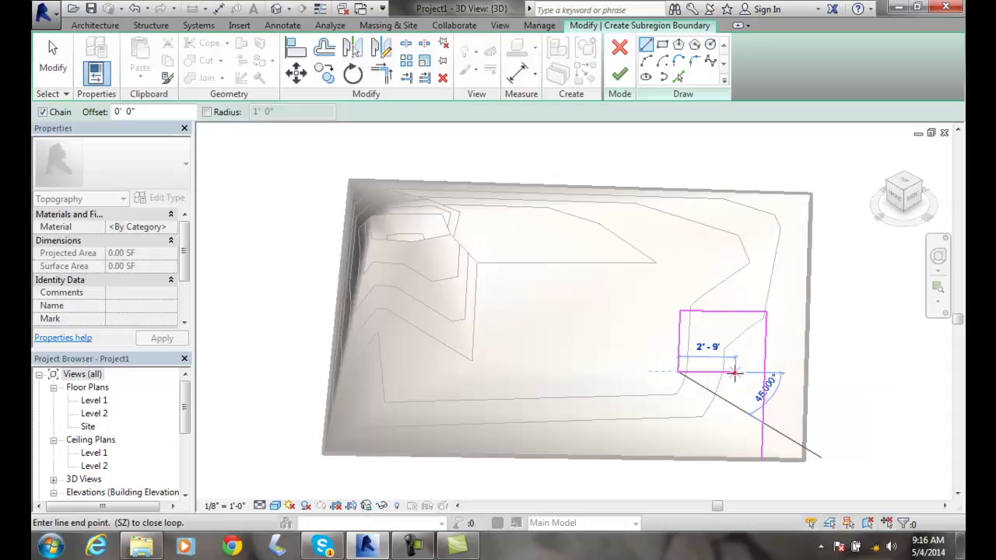
{"action": "left_click", "coordinate": [734, 371]}
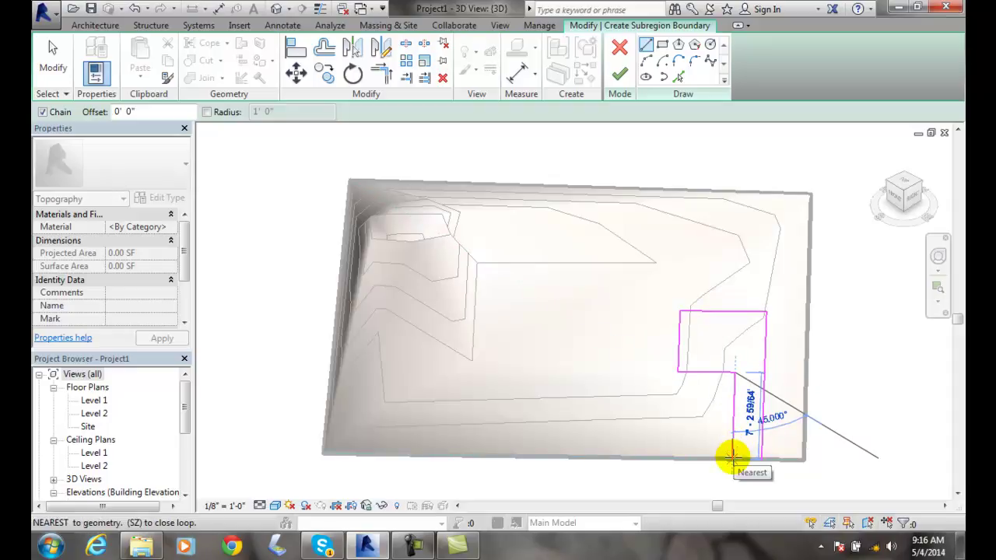
{"action": "left_click", "coordinate": [732, 459]}
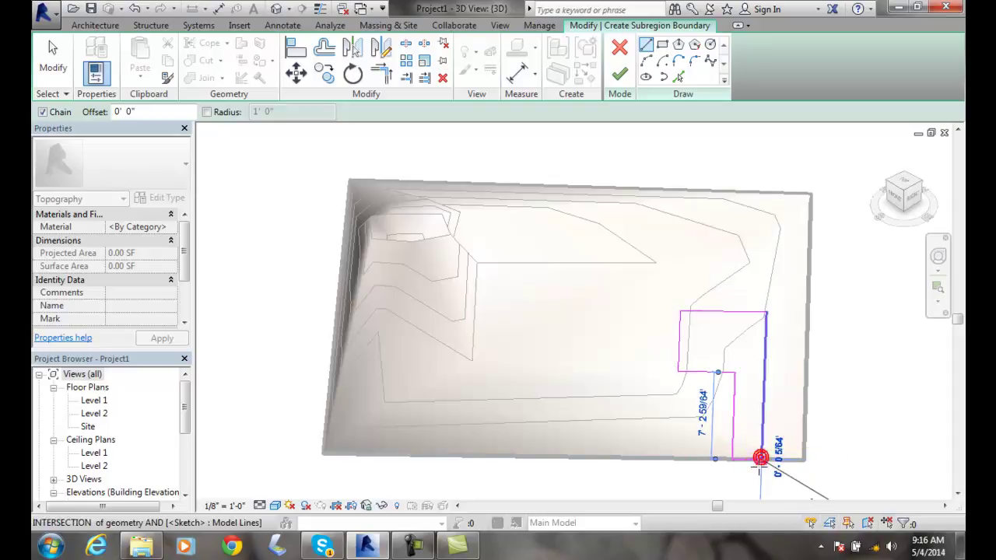
{"action": "left_click", "coordinate": [760, 460]}
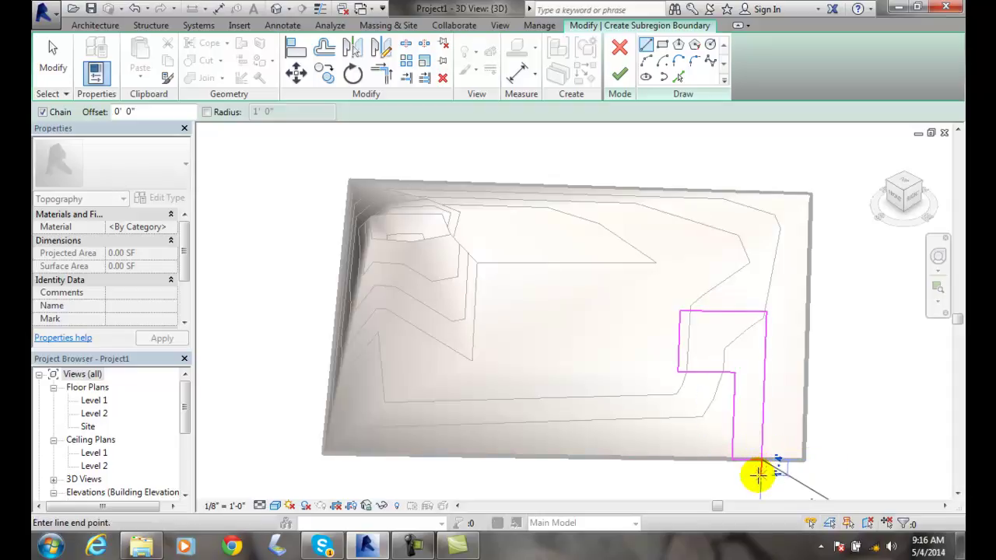
Step: Commit the L-shaped subregion, then bring its boundary sketch back up for editing
{"action": "left_click", "coordinate": [619, 75]}
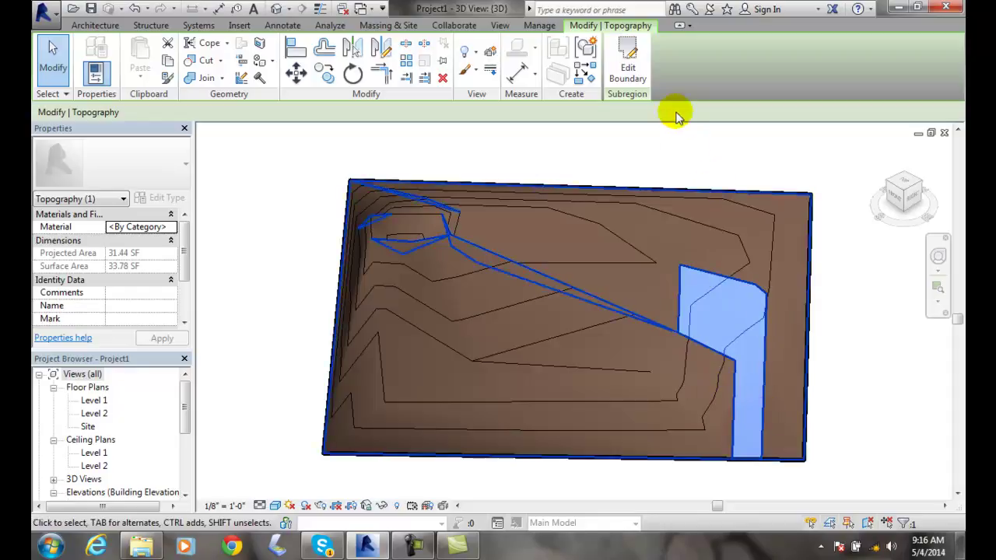
{"action": "left_click", "coordinate": [629, 68]}
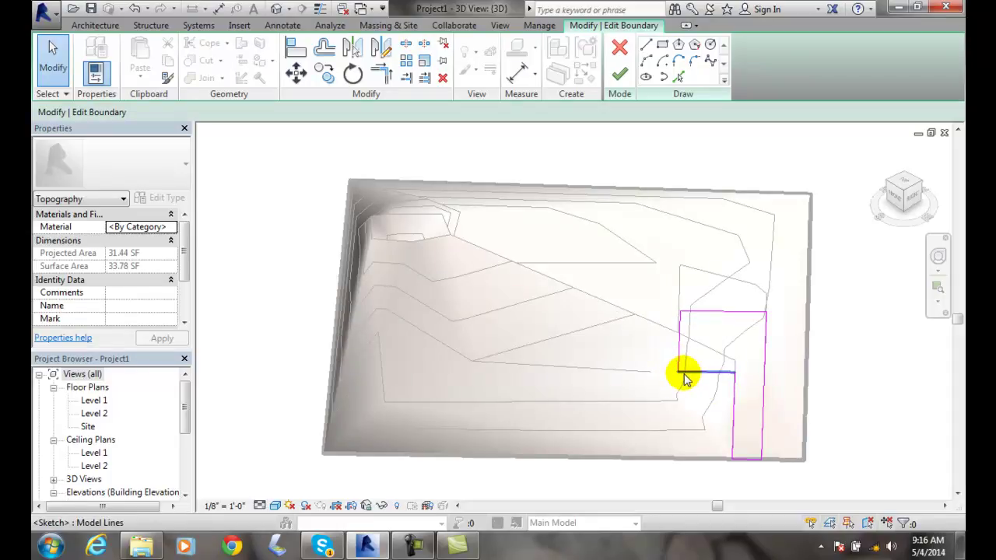
Step: Angle the short horizontal step line down to the right and commit the reshaped subregion
{"action": "left_click", "coordinate": [723, 374]}
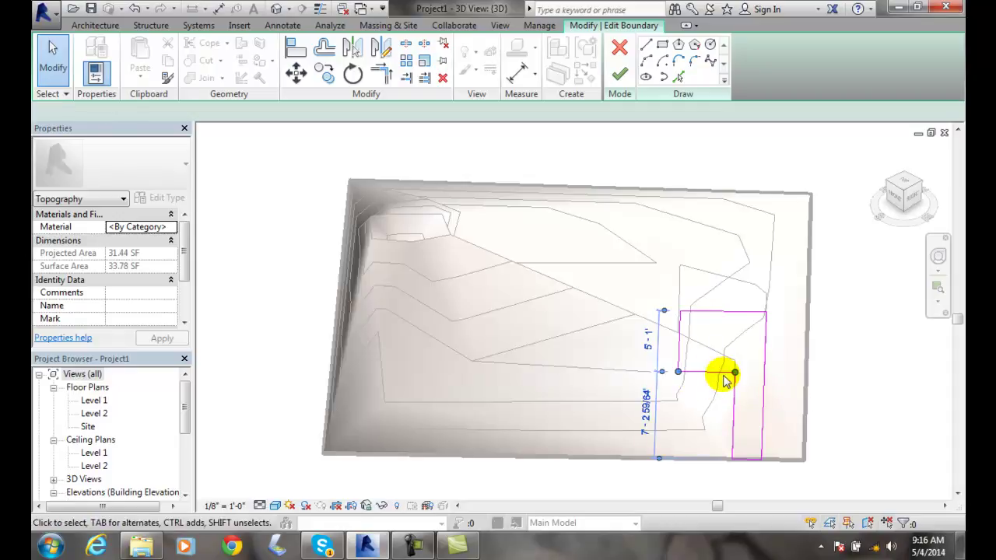
{"action": "mouse_move", "coordinate": [735, 375]}
{"action": "left_mouse_down"}
{"action": "mouse_move", "coordinate": [731, 400]}
{"action": "mouse_move", "coordinate": [734, 372]}
{"action": "mouse_move", "coordinate": [729, 389]}
{"action": "left_mouse_up"}
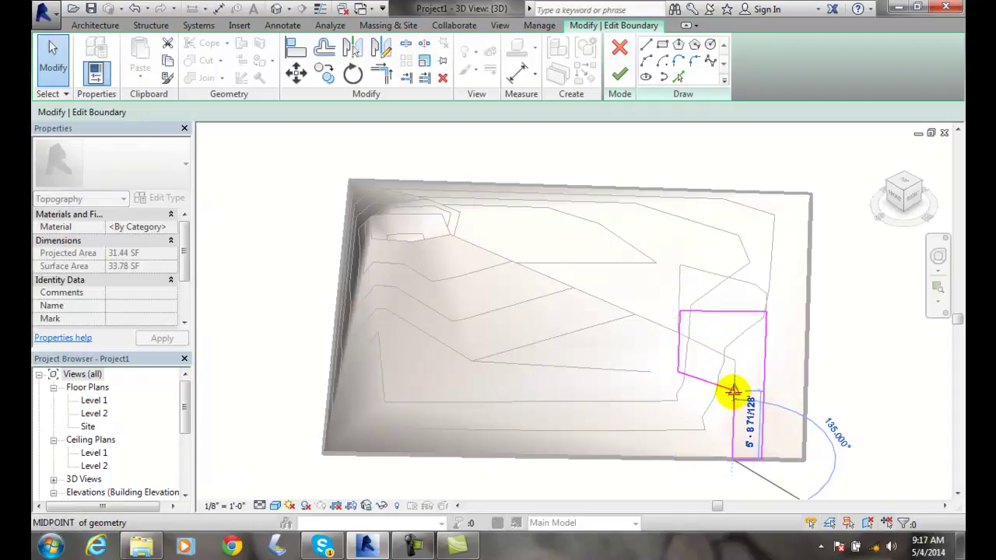
{"action": "left_click", "coordinate": [619, 74]}
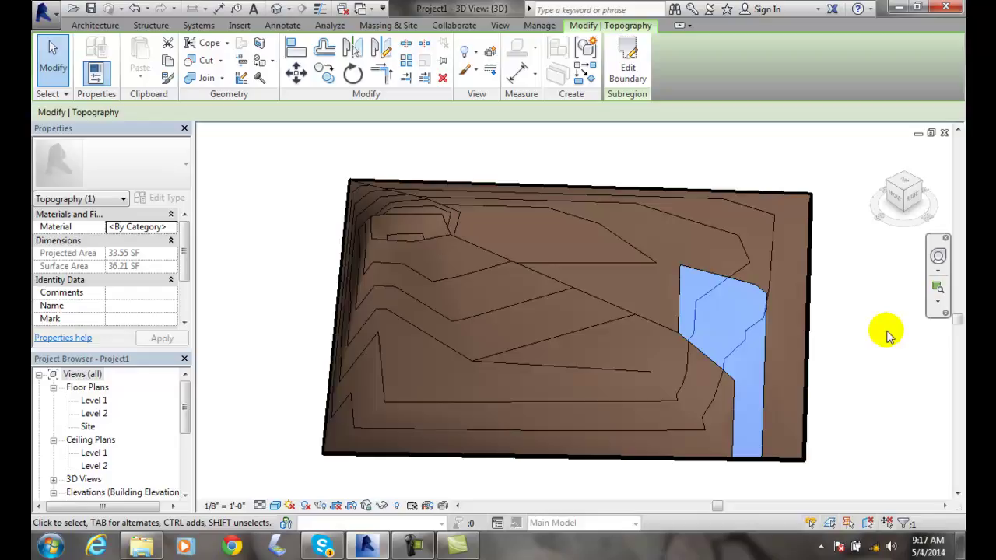
Step: Select the right-edge subregion and activate its Material value in Properties
{"action": "left_click", "coordinate": [741, 307]}
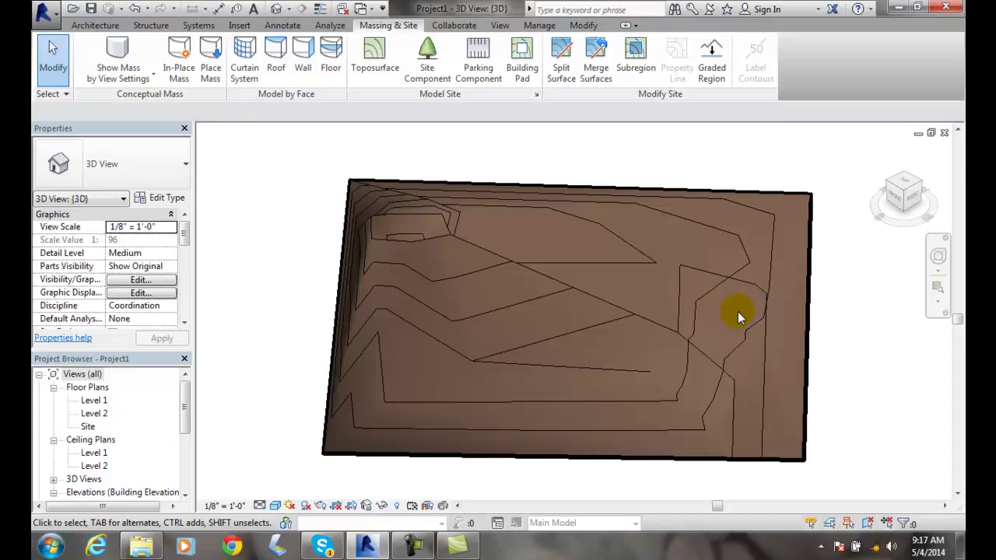
{"action": "left_click", "coordinate": [694, 274]}
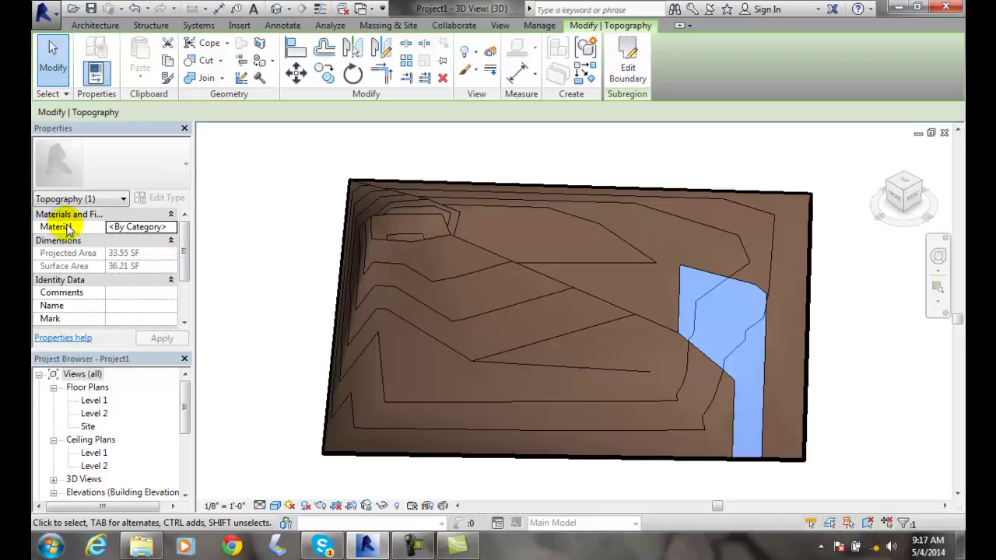
{"action": "left_click", "coordinate": [170, 226]}
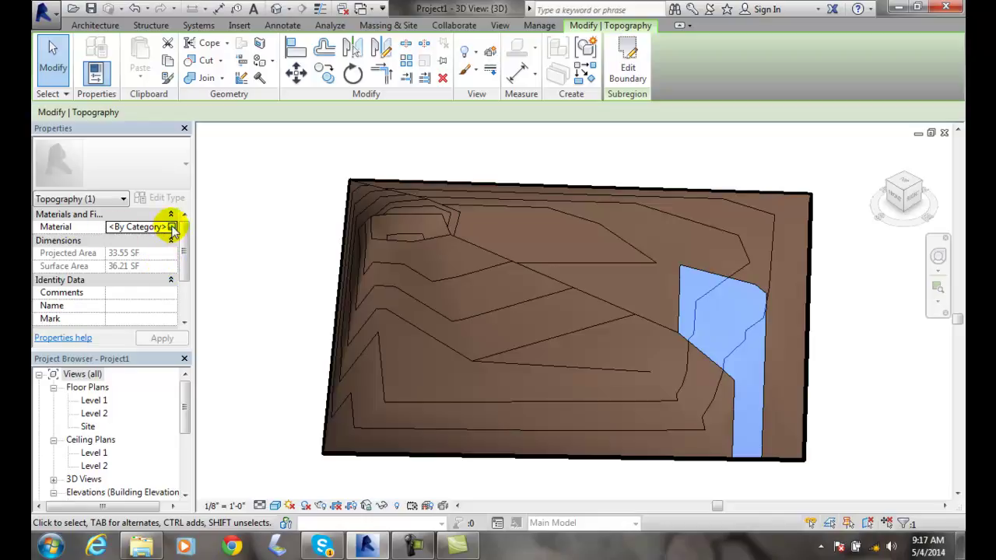
Step: Open the Material Browser for the subregion's material
{"action": "left_click", "coordinate": [171, 226]}
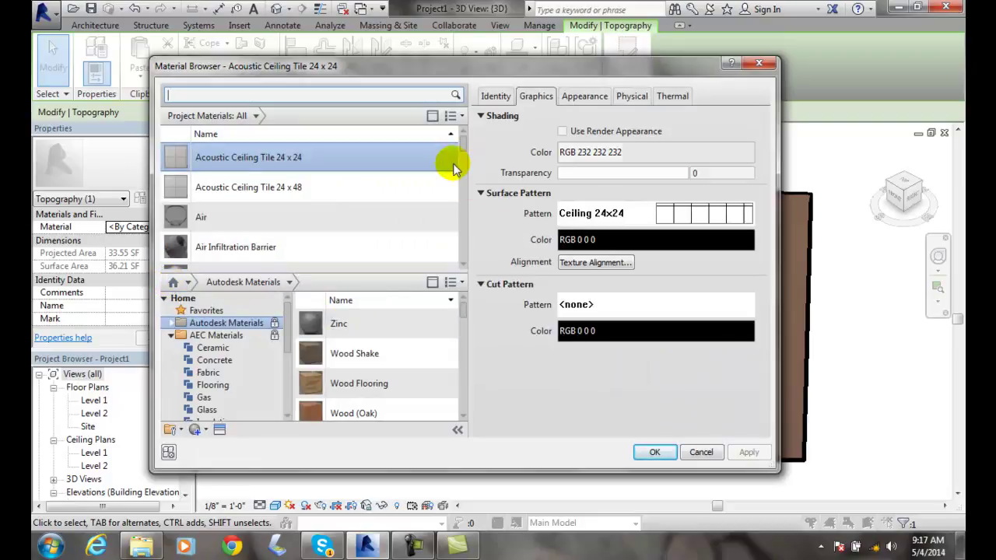
{"action": "left_click_drag", "start_coordinate": [462, 143], "coordinate": [457, 237]}
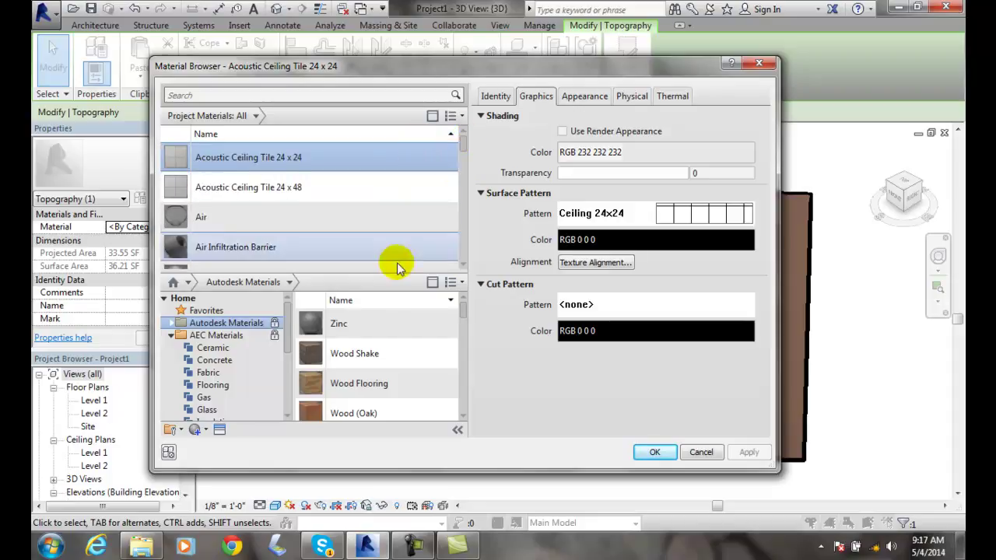
{"action": "scroll", "coordinate": [397, 260], "scroll_direction": "down", "scroll_amount": 1}
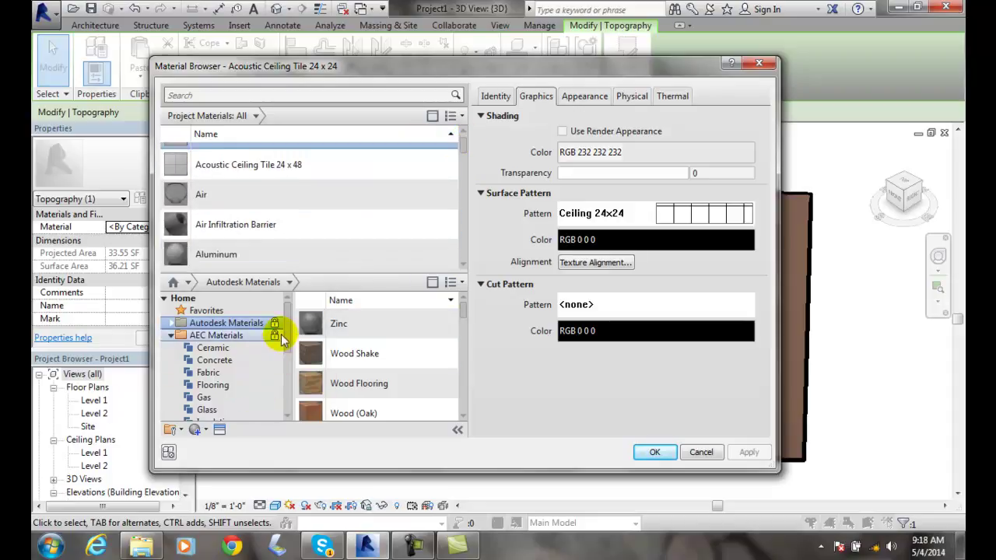
{"action": "scroll", "coordinate": [241, 225], "scroll_direction": "up", "scroll_amount": 1}
Step: Search the materials for 'concre' and pick Concrete, Lightweight from the results
{"action": "left_click", "coordinate": [198, 95]}
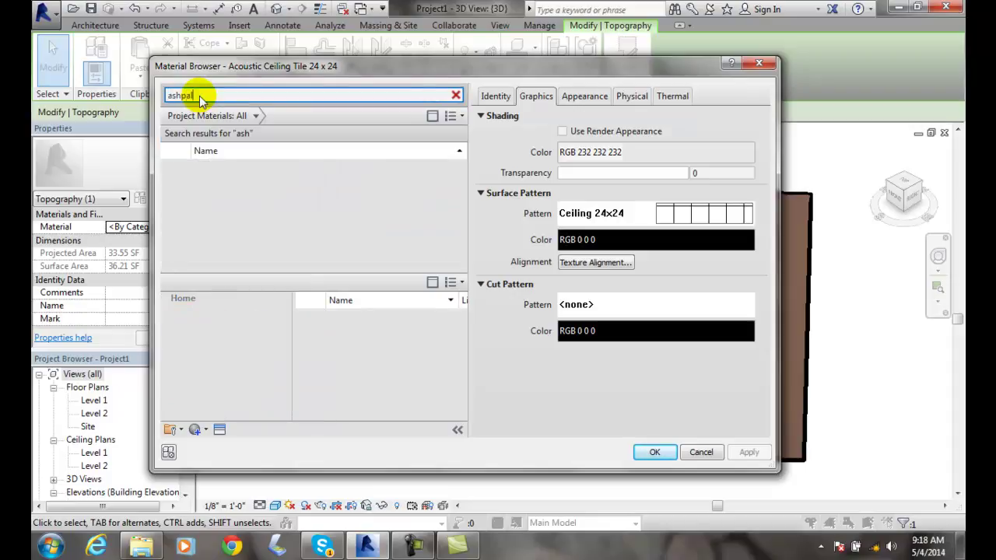
{"action": "type", "text": "t"}
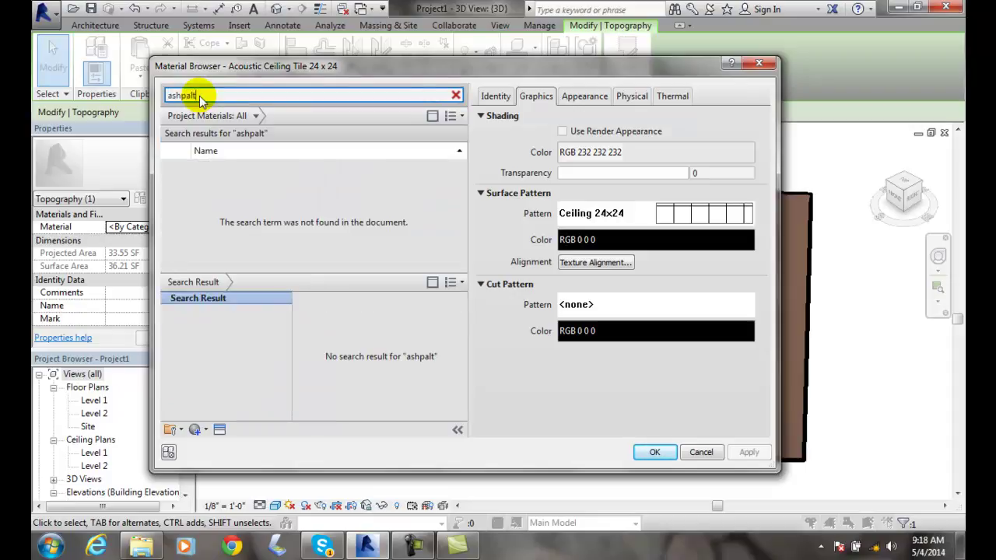
{"action": "double_click", "coordinate": [201, 101]}
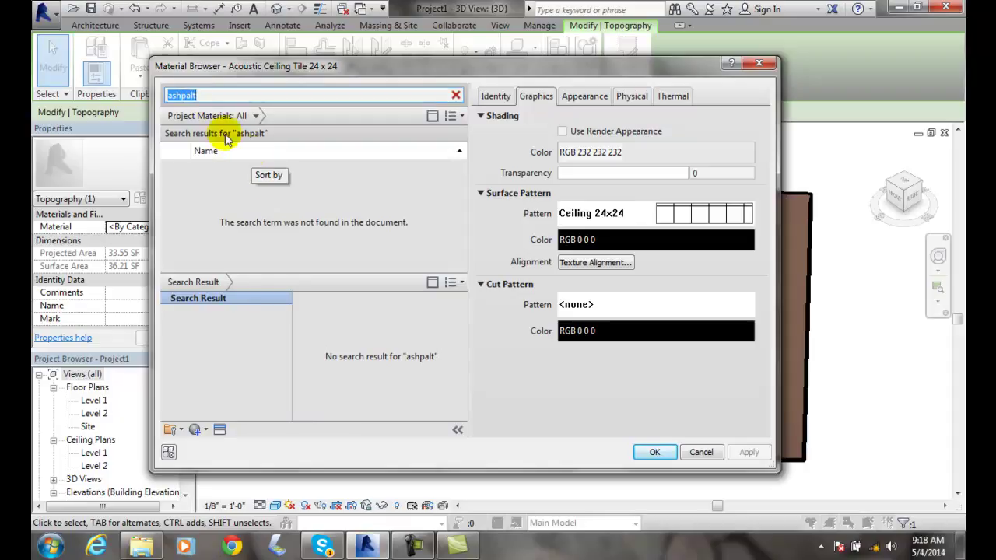
{"action": "left_click", "coordinate": [199, 95]}
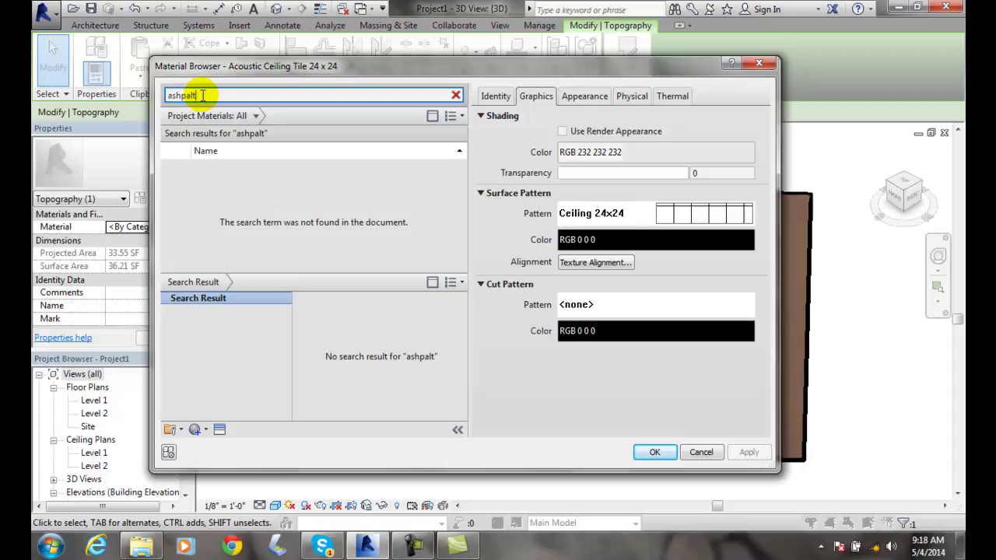
{"action": "double_click", "coordinate": [195, 95]}
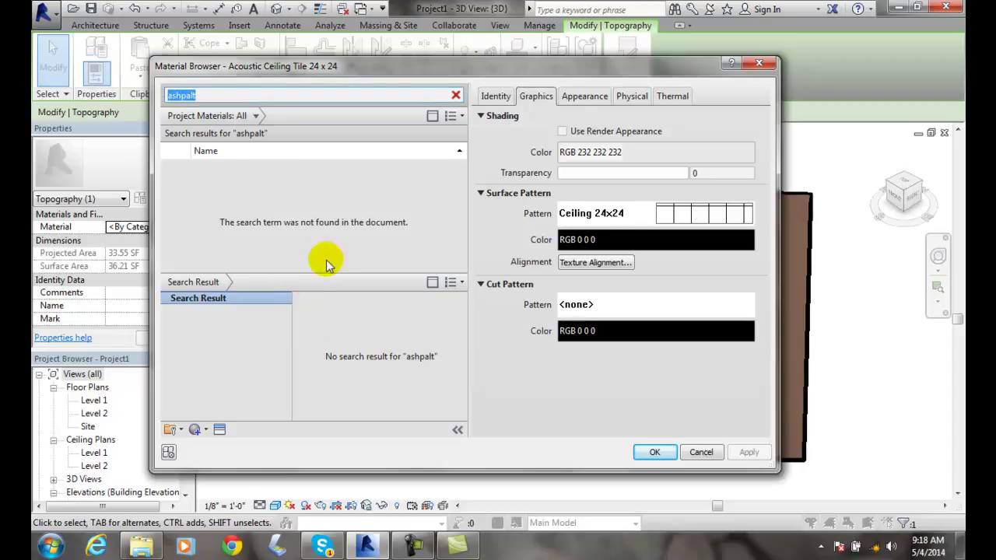
{"action": "type", "text": "c"}
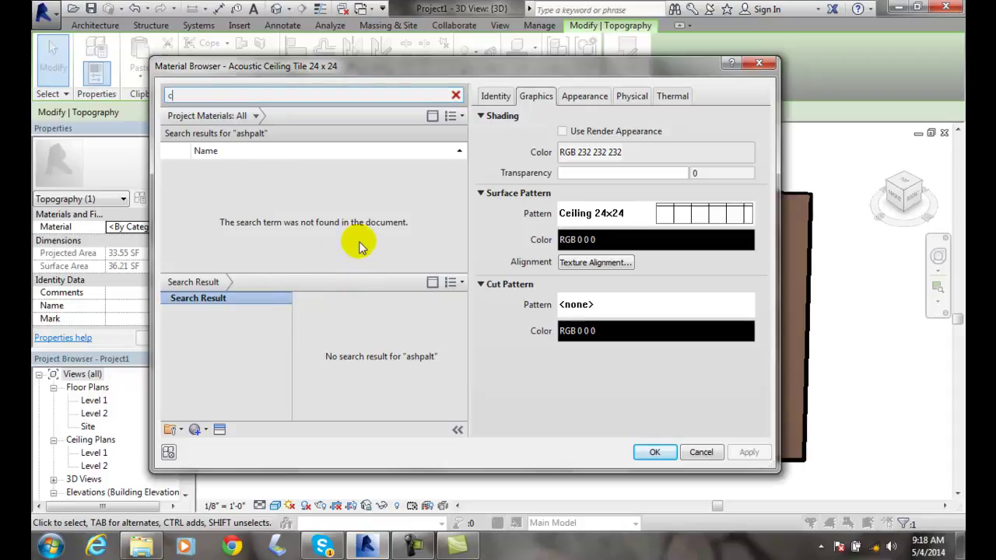
{"action": "type", "text": "oncrerate"}
{"action": "key", "text": "BackSpace"}
{"action": "key", "text": "BackSpace"}
{"action": "key", "text": "BackSpace"}
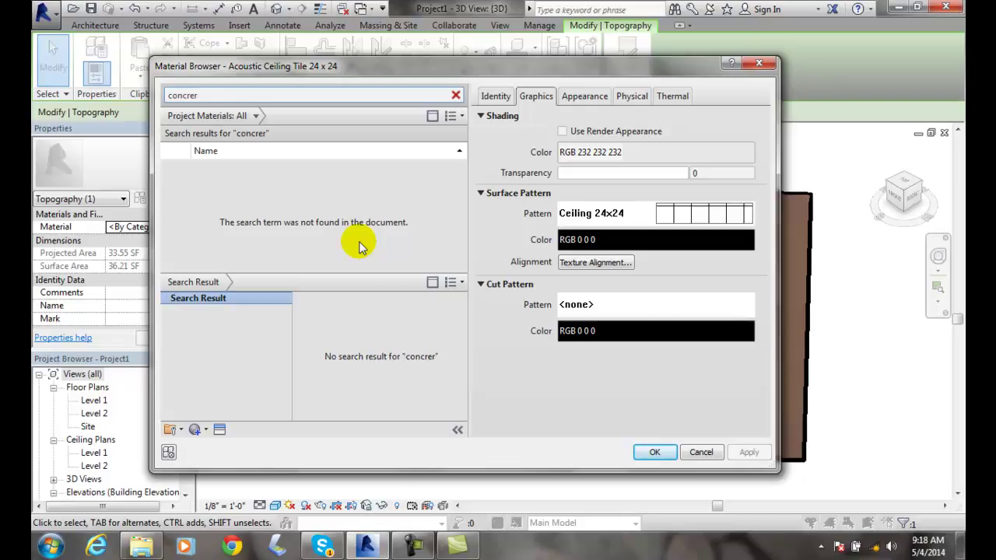
{"action": "key", "text": "BackSpace"}
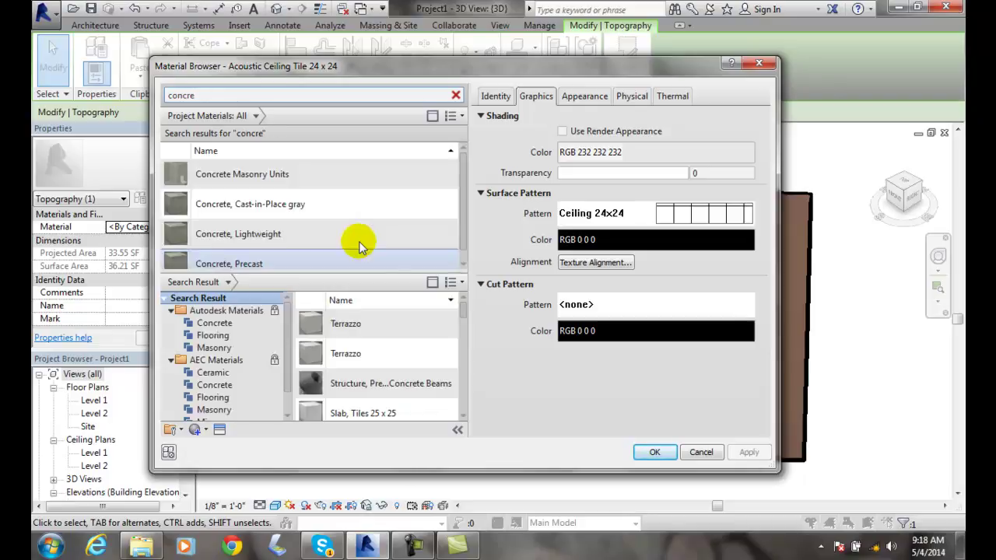
{"action": "left_click", "coordinate": [448, 255]}
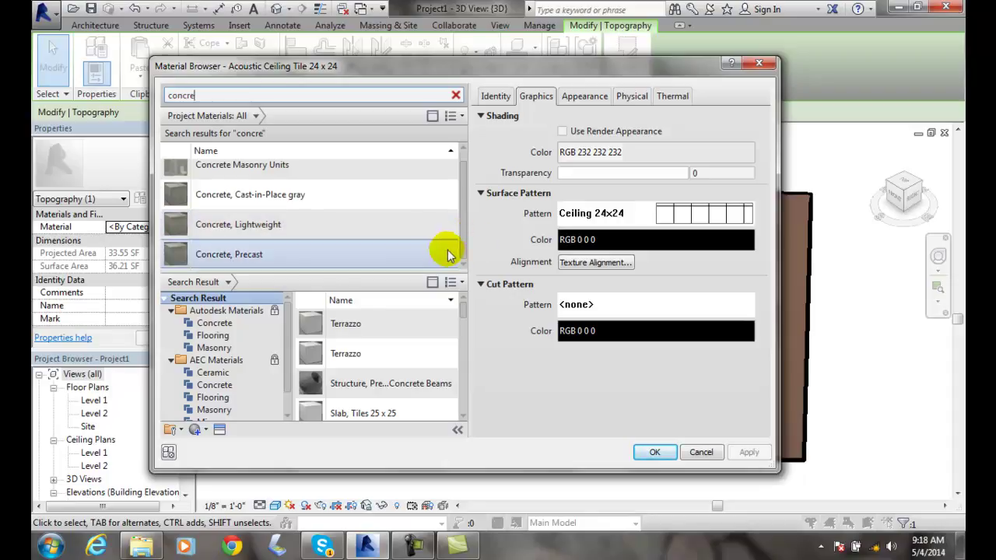
{"action": "left_click", "coordinate": [259, 224]}
{"action": "mouse_move", "coordinate": [457, 384]}
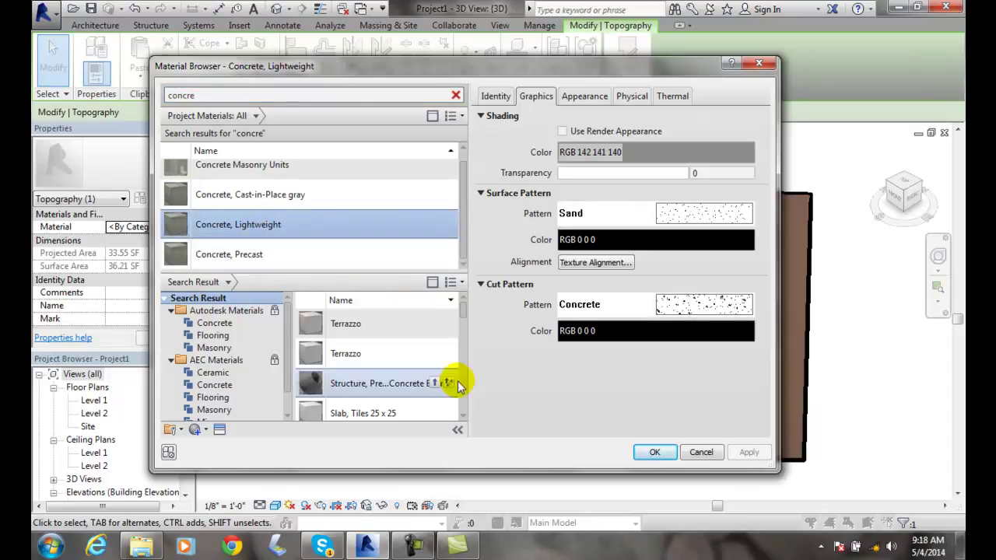
Step: Apply Concrete, Lightweight to the subregion, accept the surface-pattern warning, and verify the material
{"action": "left_click", "coordinate": [657, 453]}
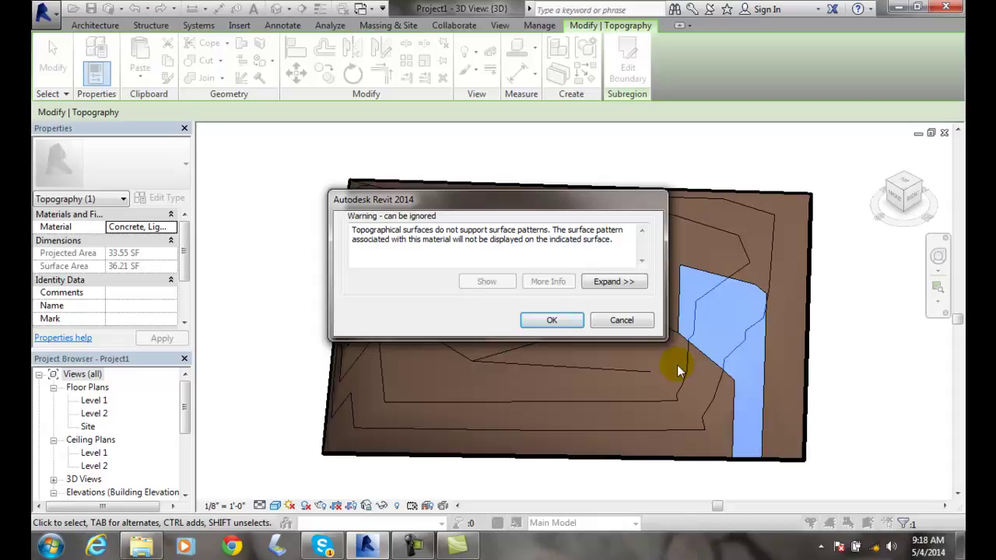
{"action": "left_click", "coordinate": [567, 323]}
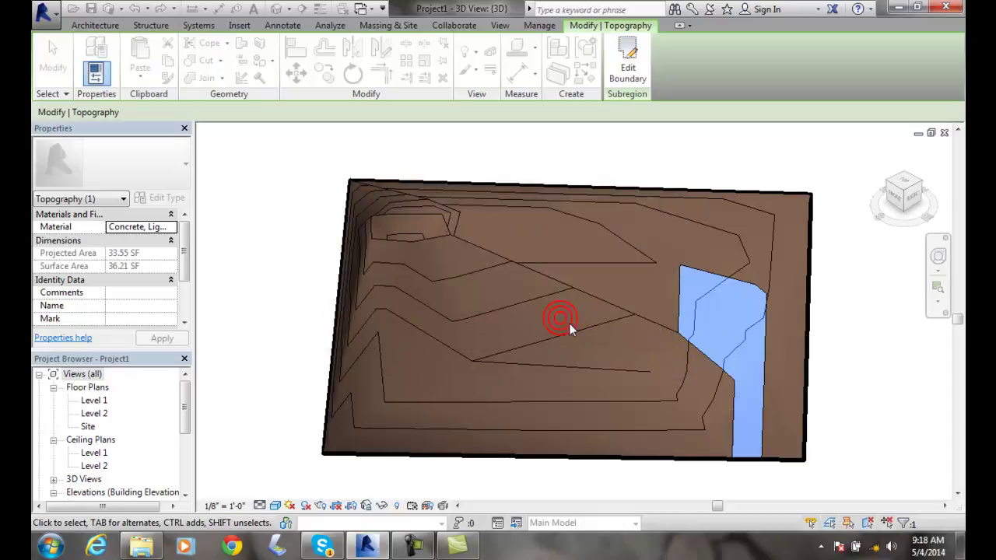
{"action": "left_click", "coordinate": [738, 347]}
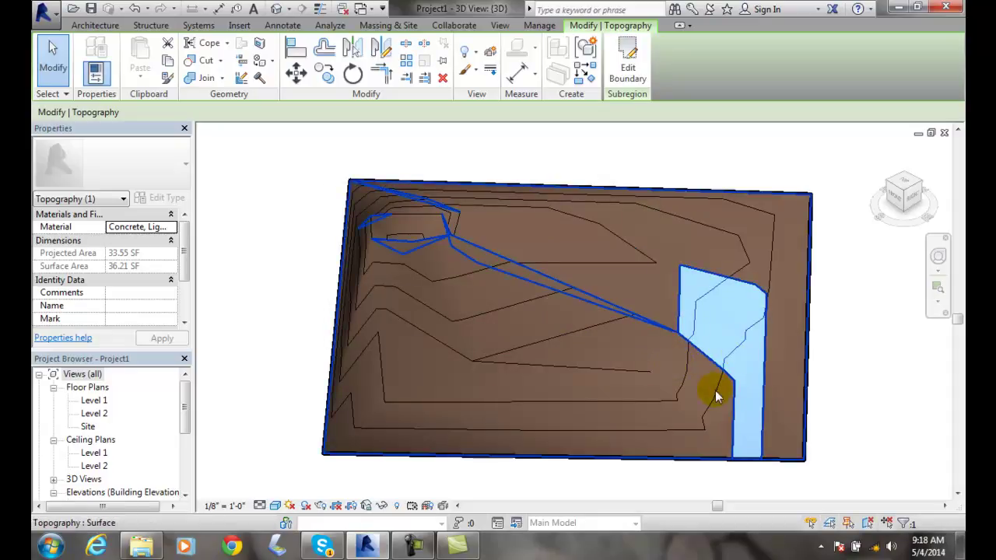
{"action": "left_click", "coordinate": [728, 385]}
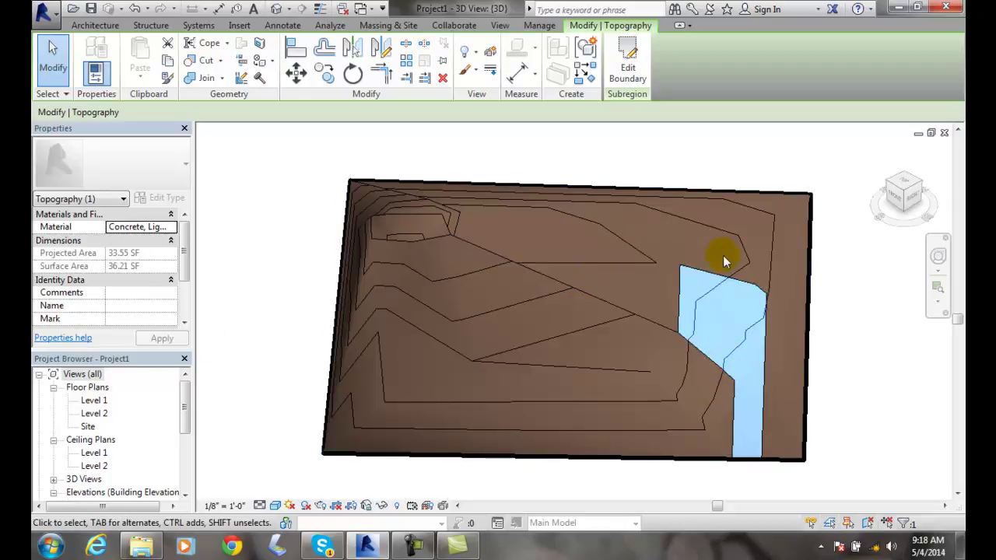
{"action": "left_click", "coordinate": [851, 286]}
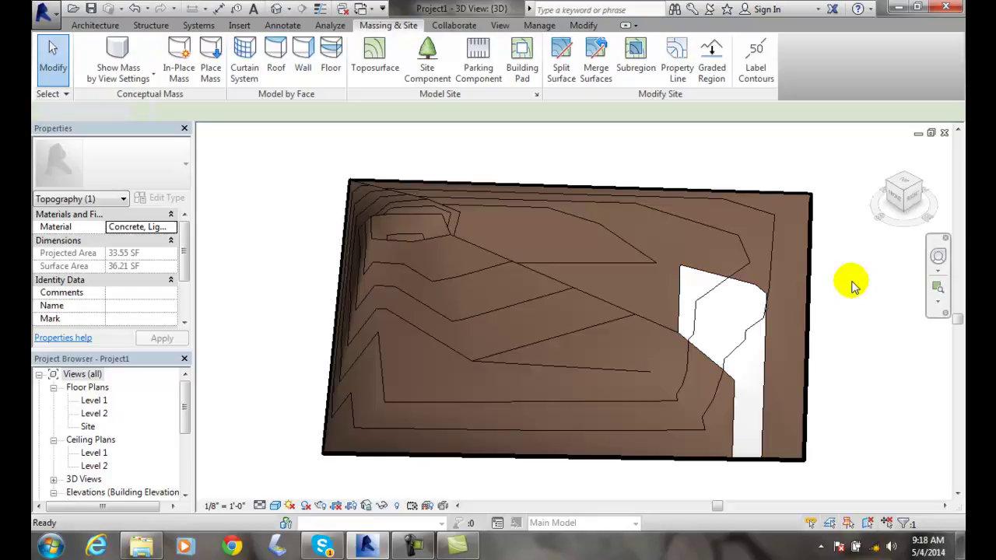